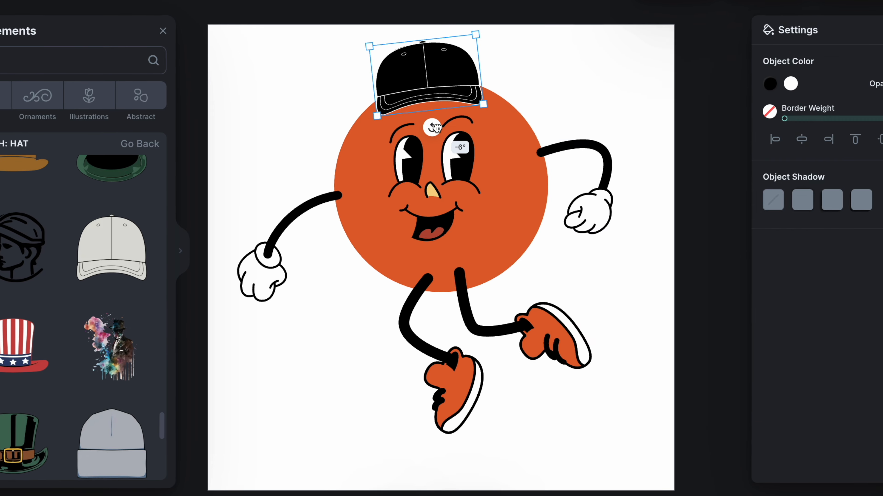
click(680, 315)
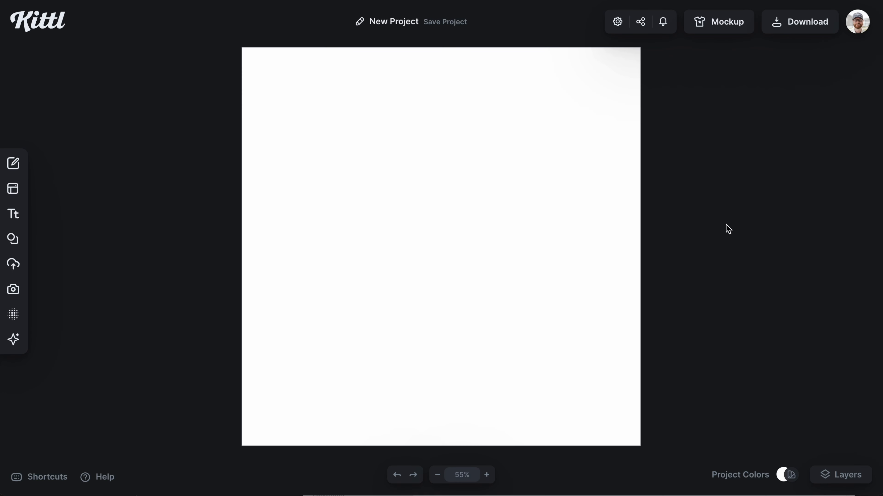
- Show the full Mascots category of the illustration elements and expand the browser to full width
click(13, 239)
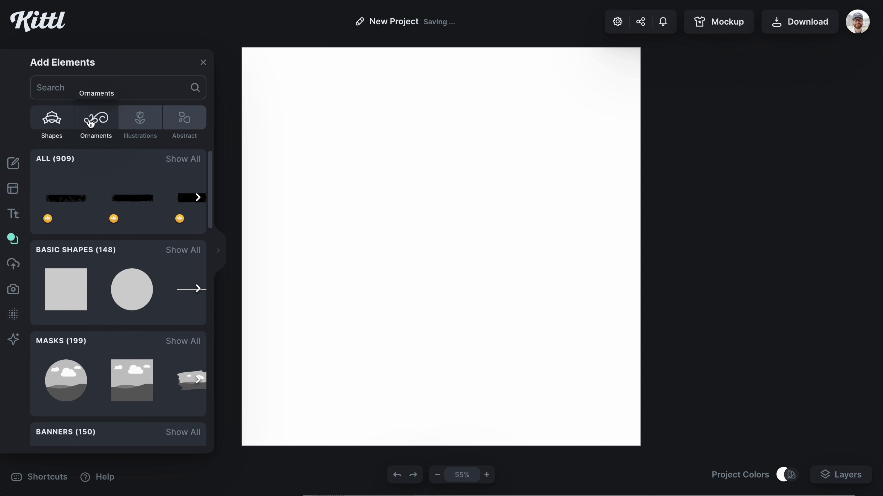
click(131, 125)
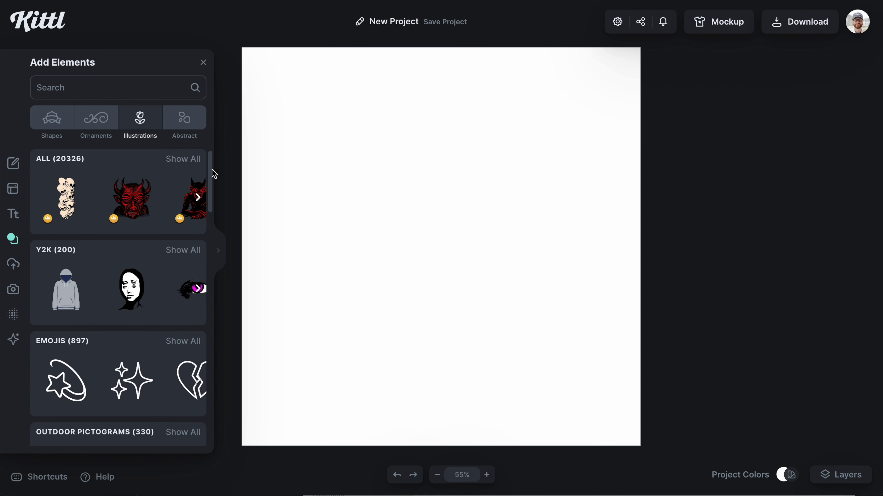
drag(212, 183, 207, 399)
scroll(150, 315, down, 10)
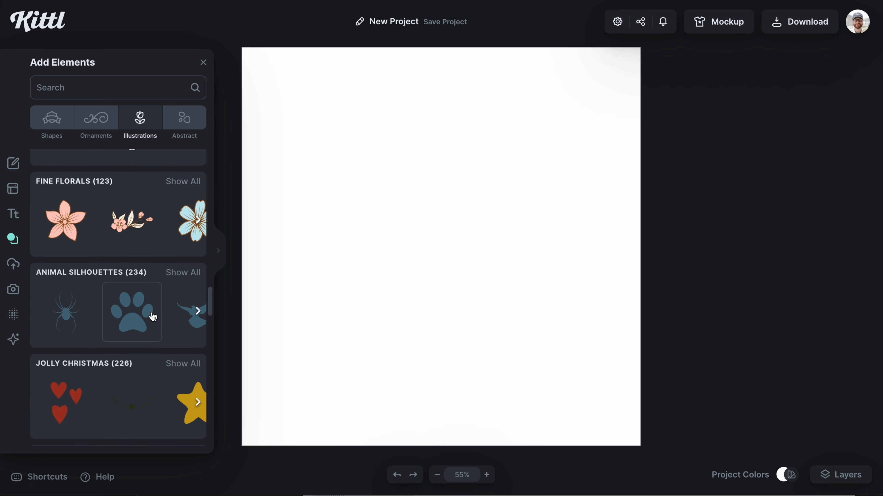
scroll(153, 316, down, 4)
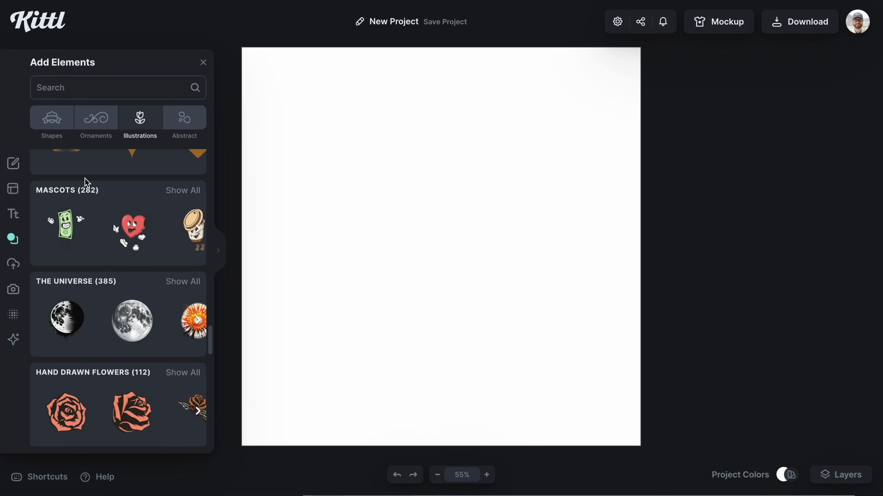
click(177, 194)
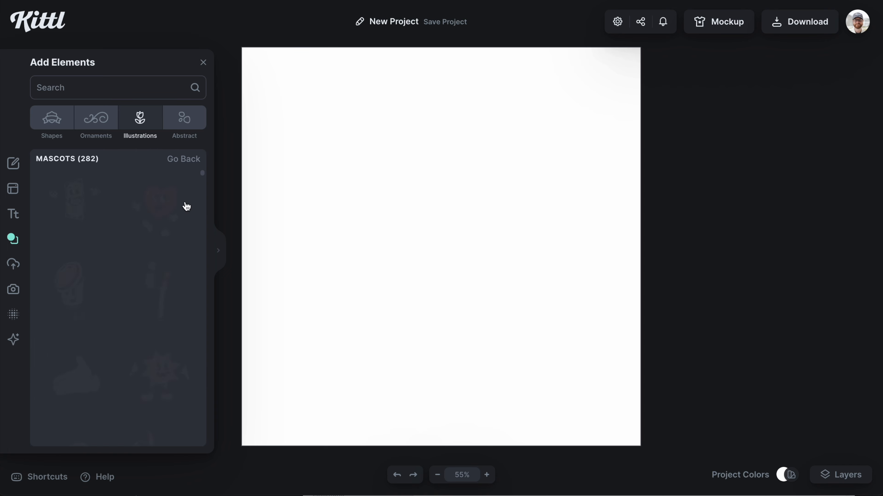
click(223, 260)
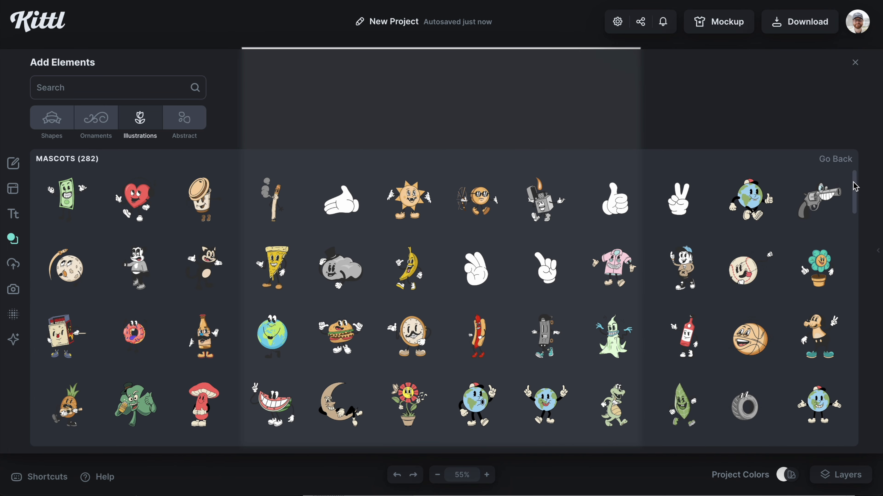
- Add the hanging-hand, peace-sign and thumbs-up arms plus the blue-sneaker and red-sneaker legs from the Mascots collection
scroll(855, 189, down, 1)
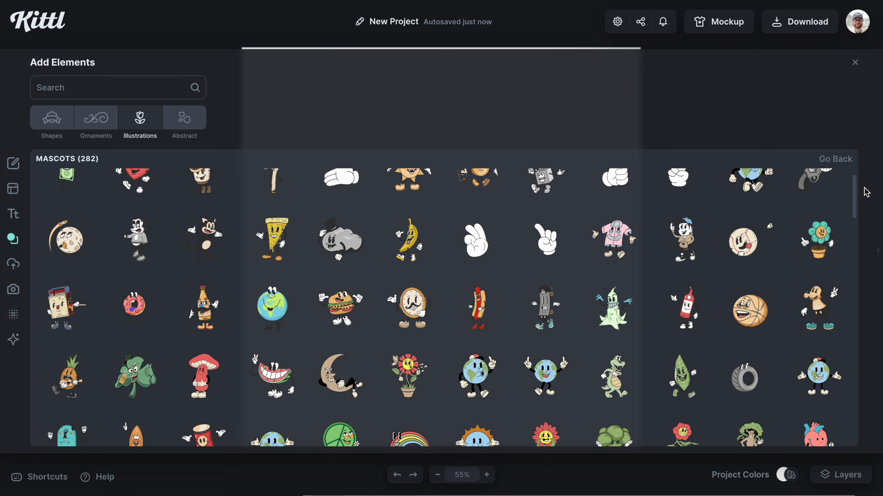
drag(855, 190, 861, 253)
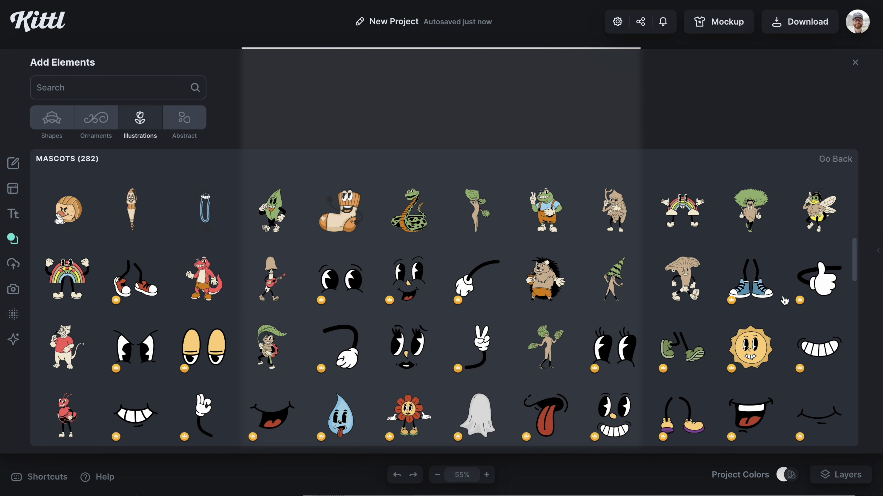
click(474, 287)
click(479, 336)
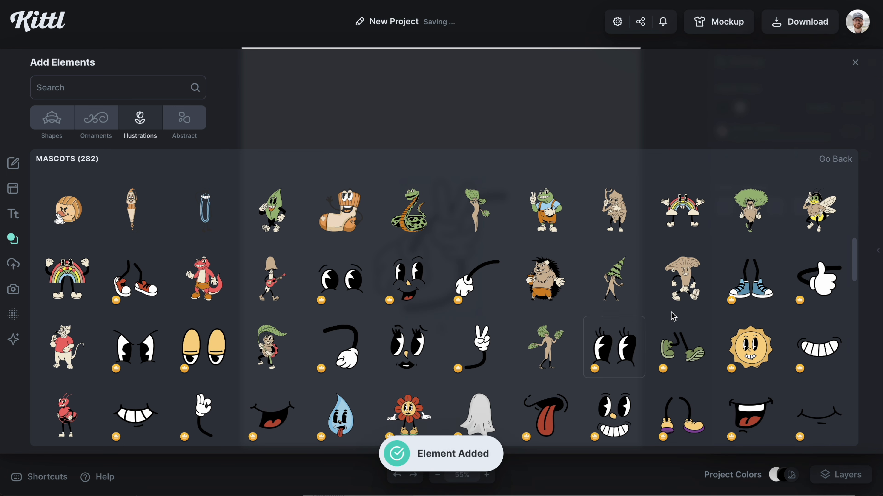
click(815, 282)
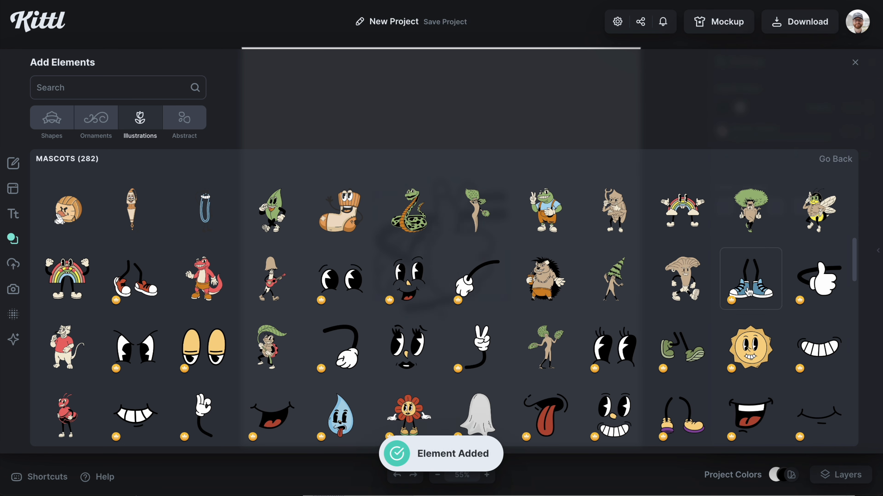
click(139, 287)
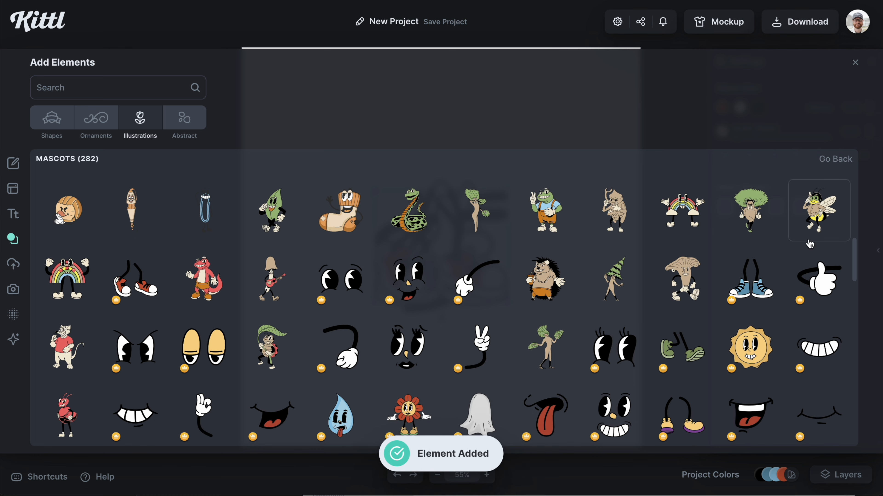
- Add a pair of tall oval eyes and an open mouth with teeth and tongue from the Mascots collection
drag(853, 248, 849, 280)
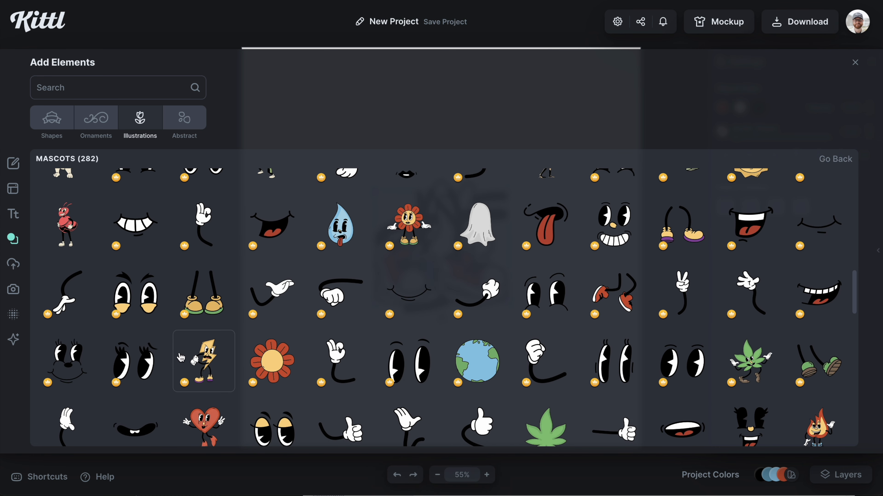
click(405, 378)
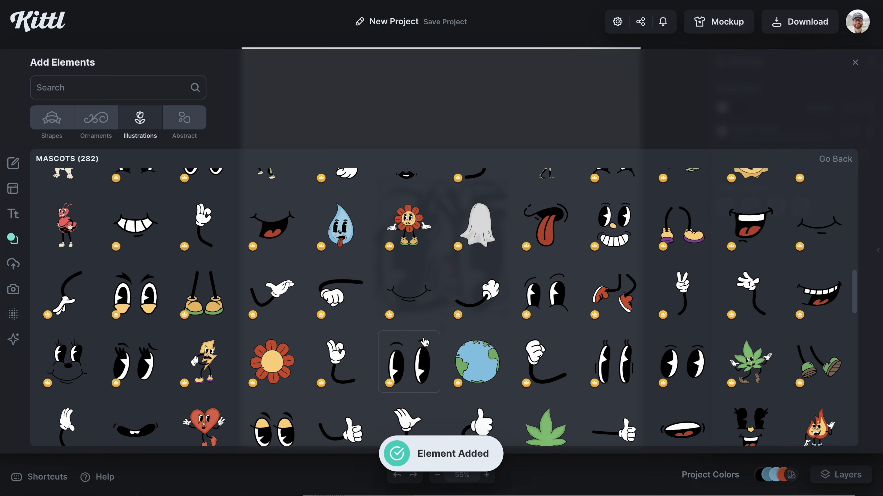
scroll(423, 340, up, 1)
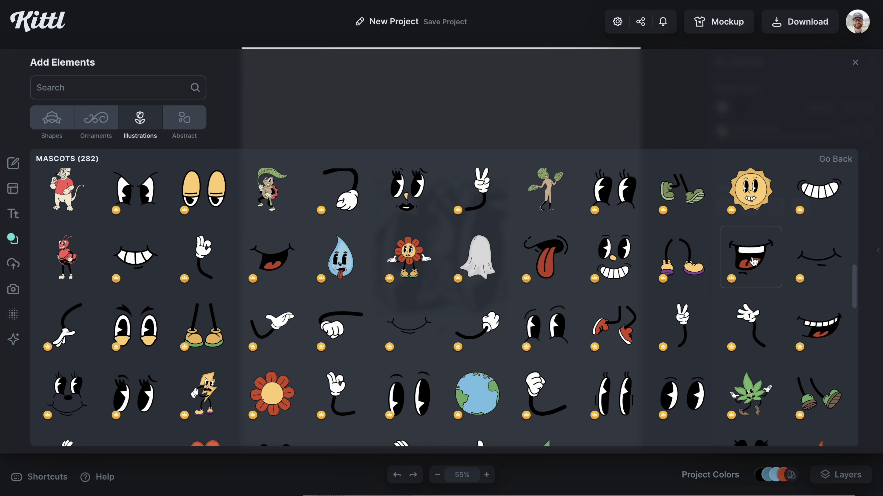
click(753, 261)
scroll(723, 278, down, 5)
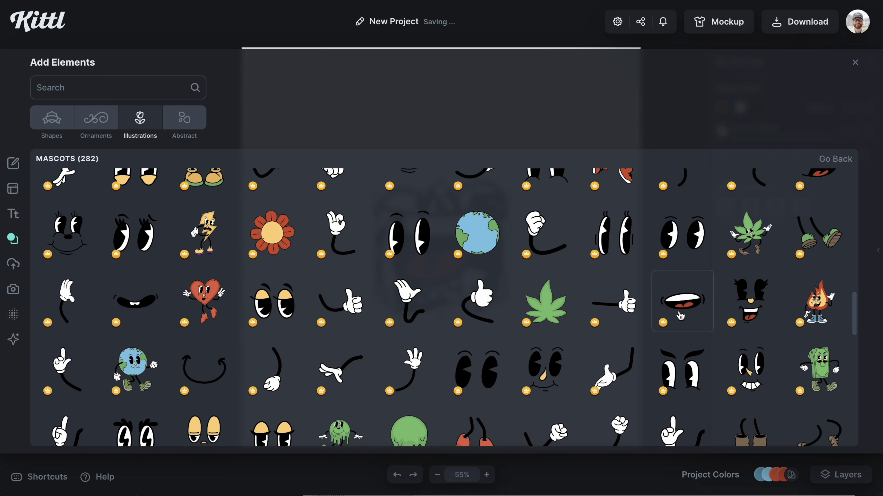
scroll(680, 317, down, 1)
scroll(765, 208, down, 2)
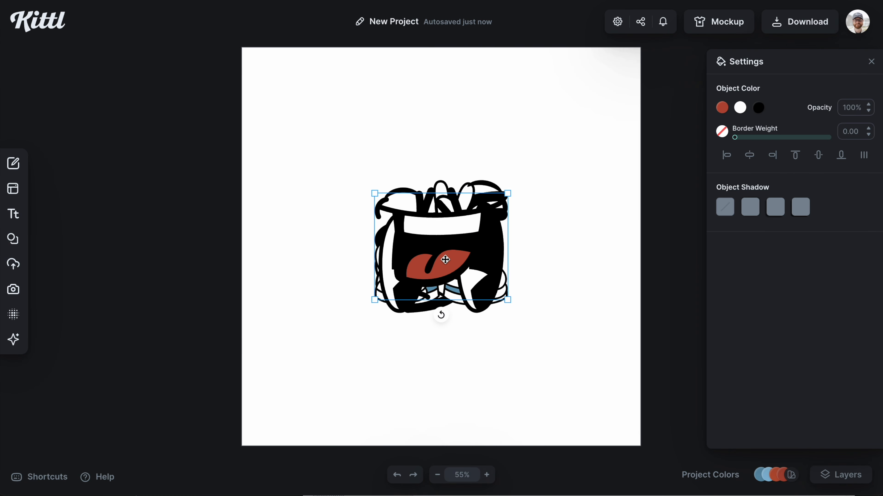
- Move the eyes and mouth out of the pile to the canvas's upper left, shrinking the mouth and placing it below the eyes
drag(442, 248, 436, 314)
drag(421, 236, 382, 200)
drag(468, 140, 435, 172)
drag(400, 209, 339, 142)
drag(441, 320, 344, 220)
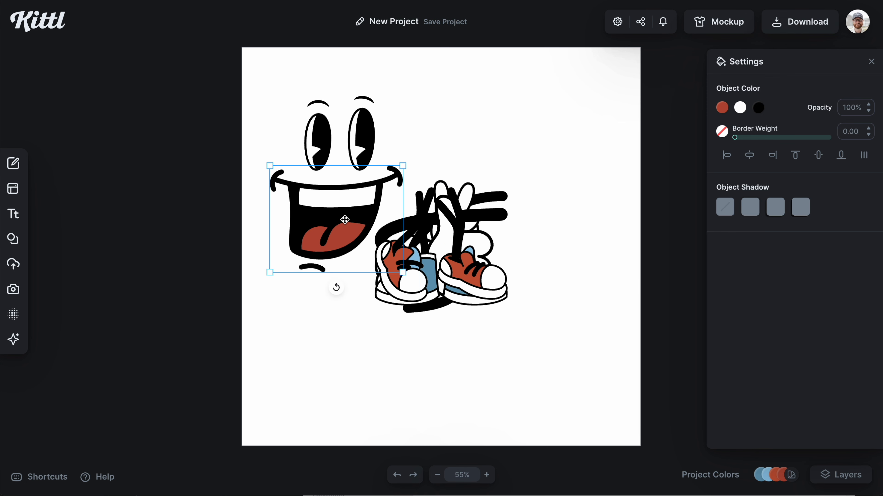
drag(404, 171, 374, 183)
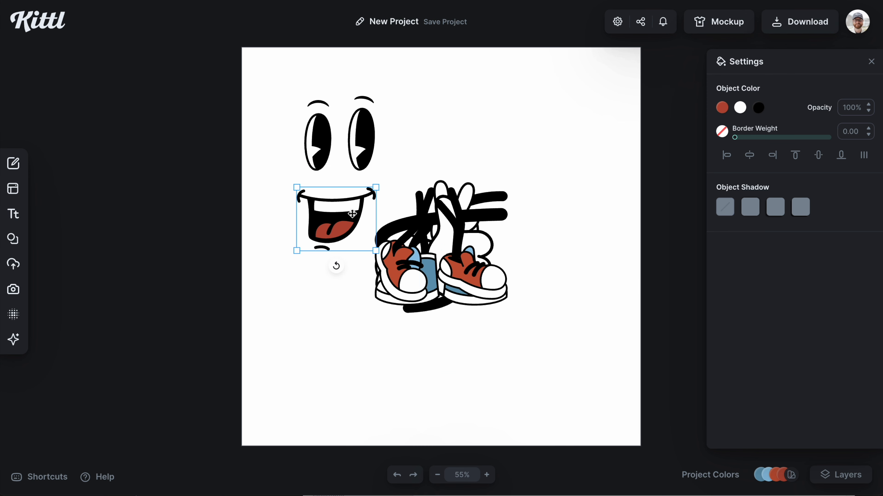
drag(353, 215, 359, 210)
- Spread the red and blue legs along the canvas's lower edge and place the shrunken thumbs-up arm and the peace-sign arm beside the face
drag(451, 258, 522, 395)
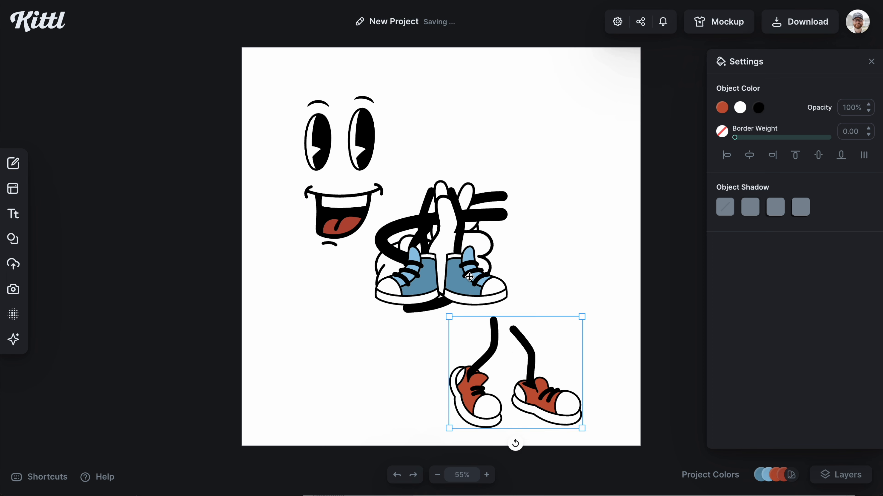
drag(469, 279, 384, 404)
drag(452, 234, 262, 202)
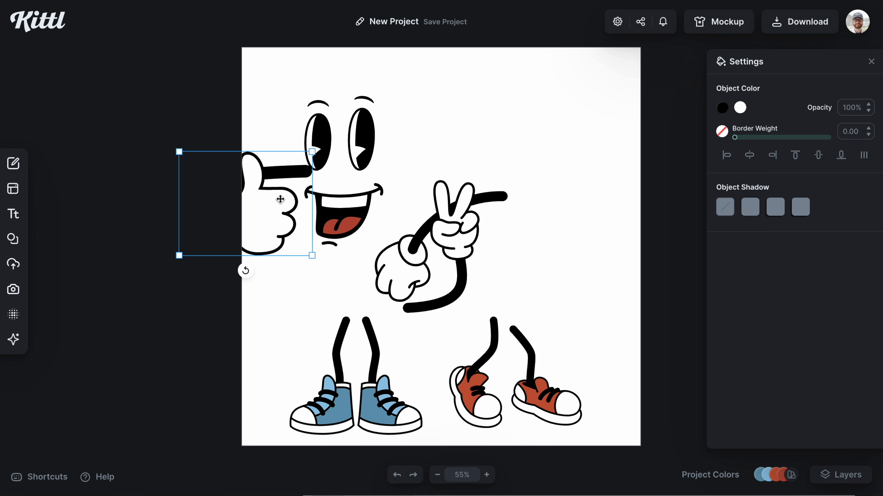
drag(311, 258, 278, 215)
drag(470, 232, 469, 110)
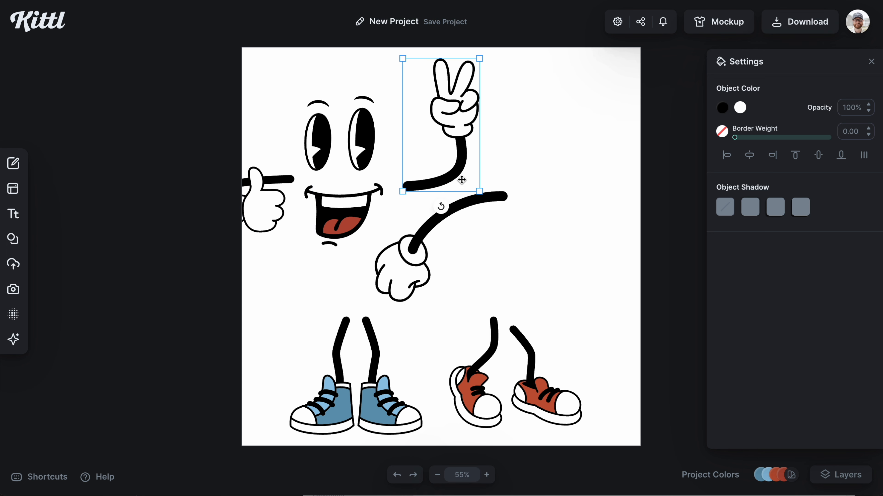
- Delete the hanging-hand arm and move the face with its two remaining arms to the canvas's center
click(459, 225)
key(Delete)
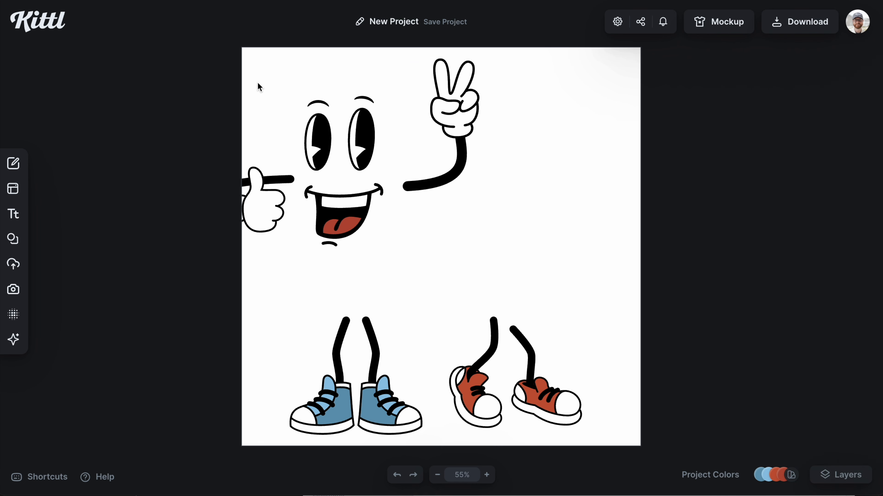
drag(258, 87, 423, 226)
drag(309, 193, 422, 240)
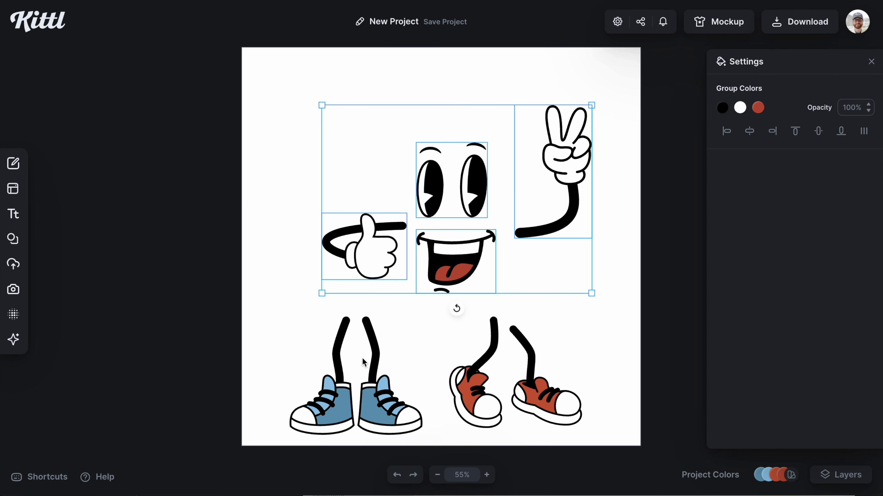
- Delete the red-sneaker legs, then center the blue-sneaker legs below the face and reposition the whole character on the canvas
click(467, 382)
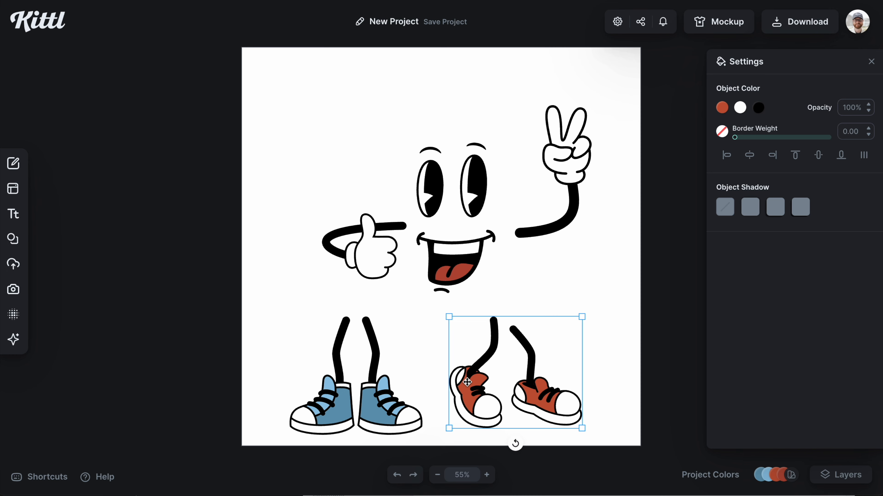
key(Delete)
drag(384, 400, 487, 396)
drag(314, 106, 572, 389)
click(650, 371)
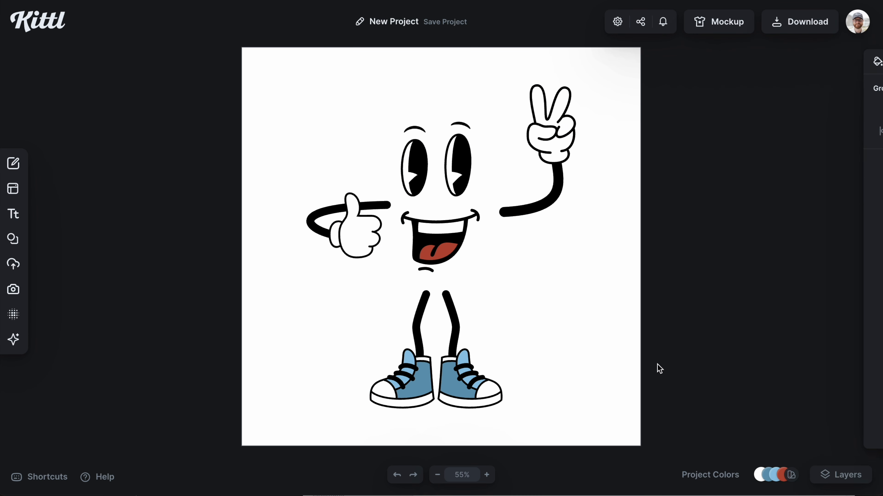
- Search the elements for "lime" and add the whole green lime with a dark outline to the canvas
click(14, 240)
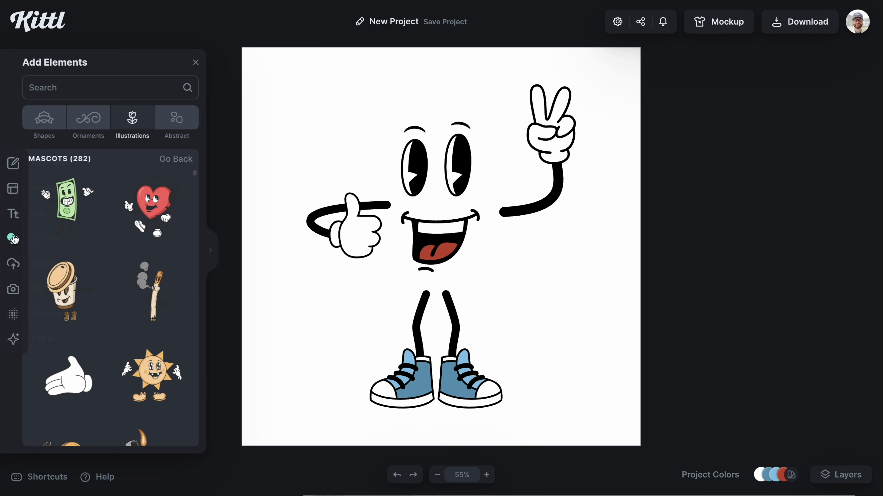
click(98, 78)
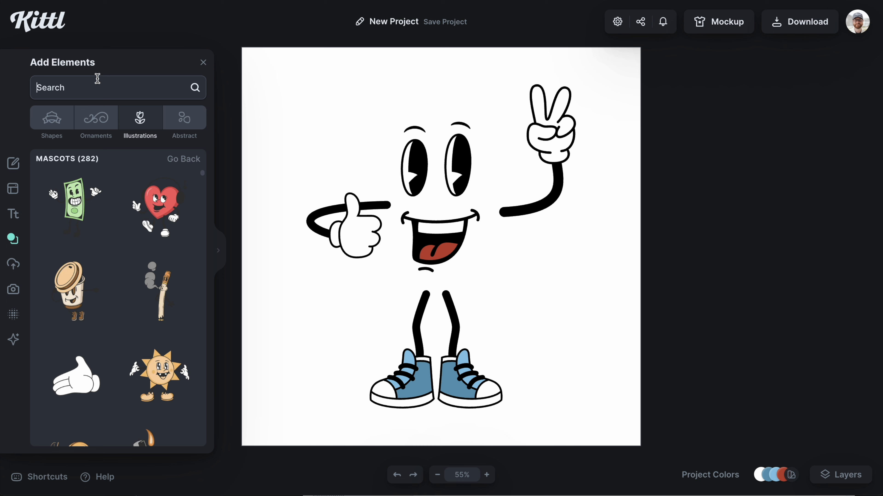
text(lime)
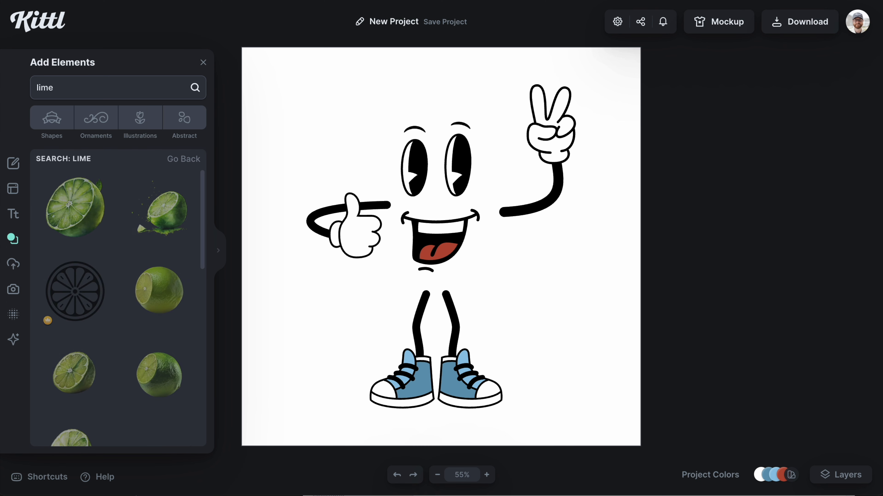
scroll(164, 276, down, 3)
scroll(164, 276, down, 10)
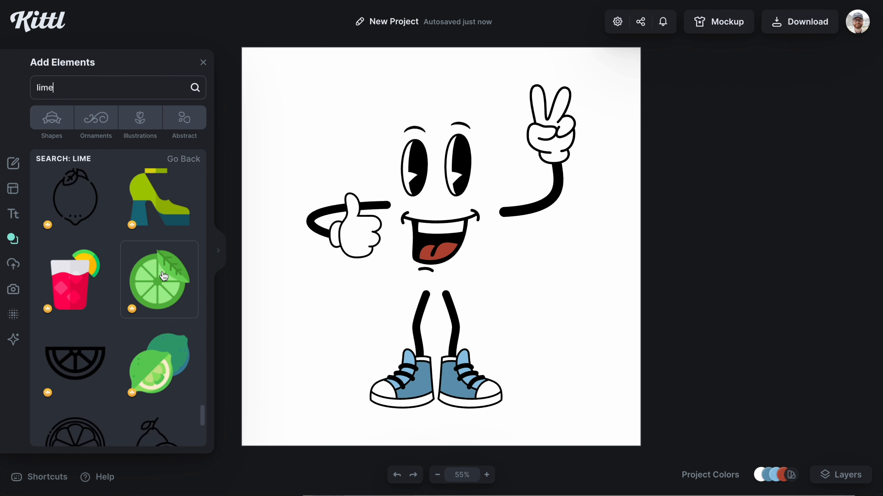
scroll(163, 277, down, 10)
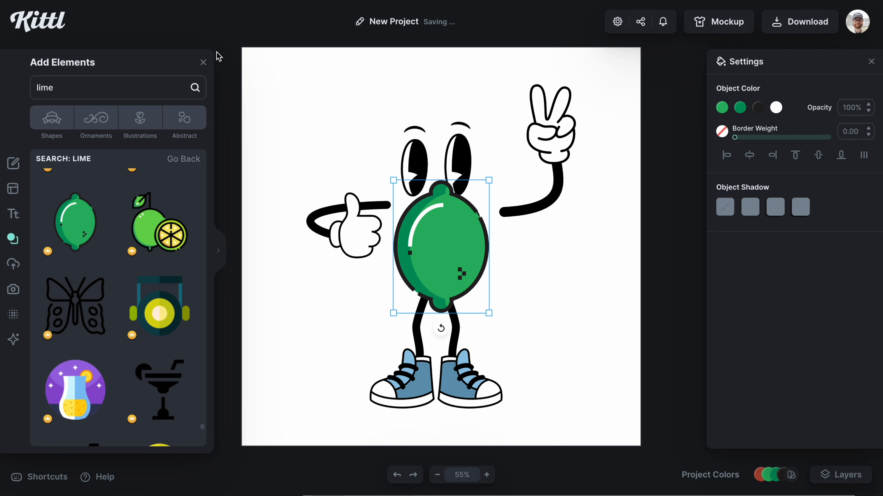
- Enlarge the lime over the face and send it to the back so it forms the character's body
click(203, 62)
drag(489, 181, 518, 139)
drag(458, 260, 453, 214)
right_click(453, 214)
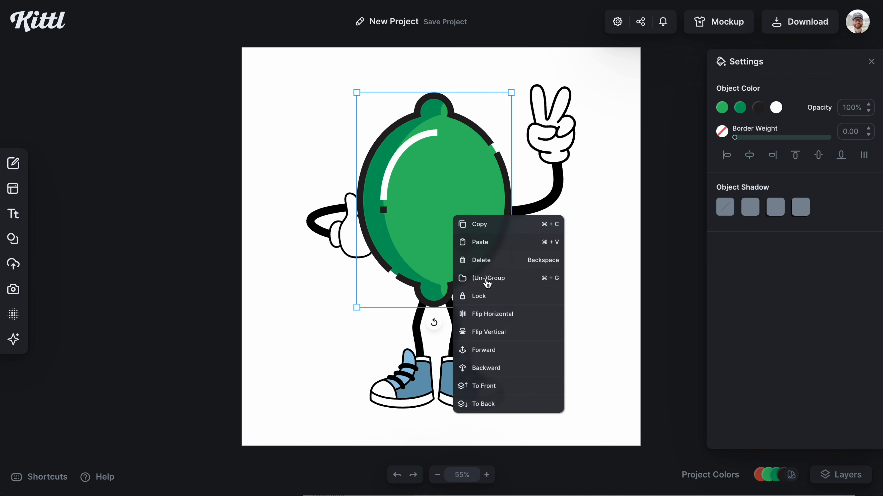
click(490, 404)
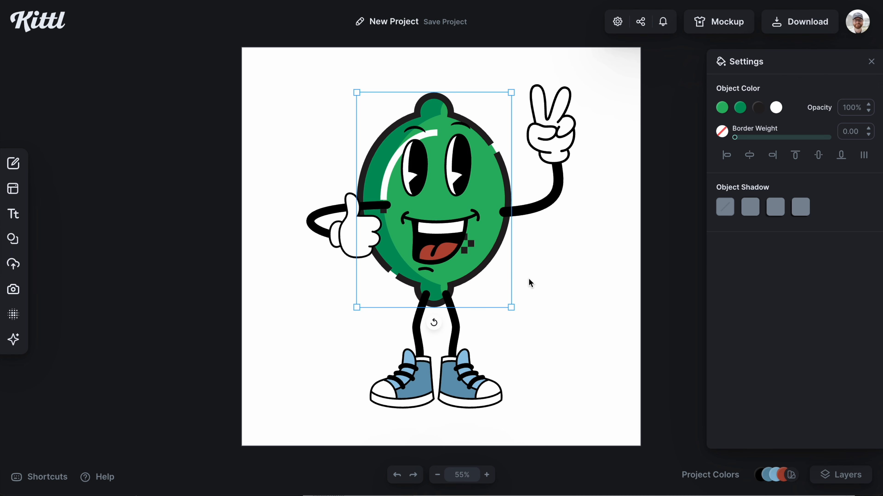
drag(513, 93, 522, 78)
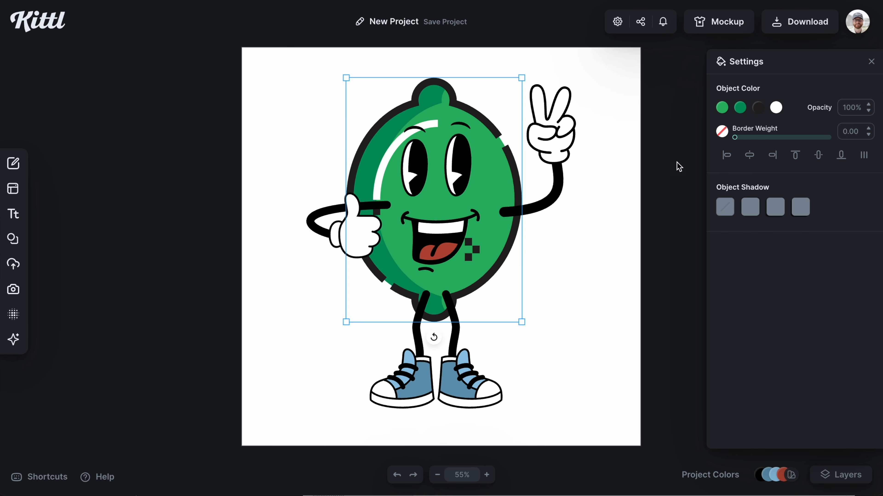
- Change the lime's dark grey outline color to black to match the character's other outlines
click(757, 108)
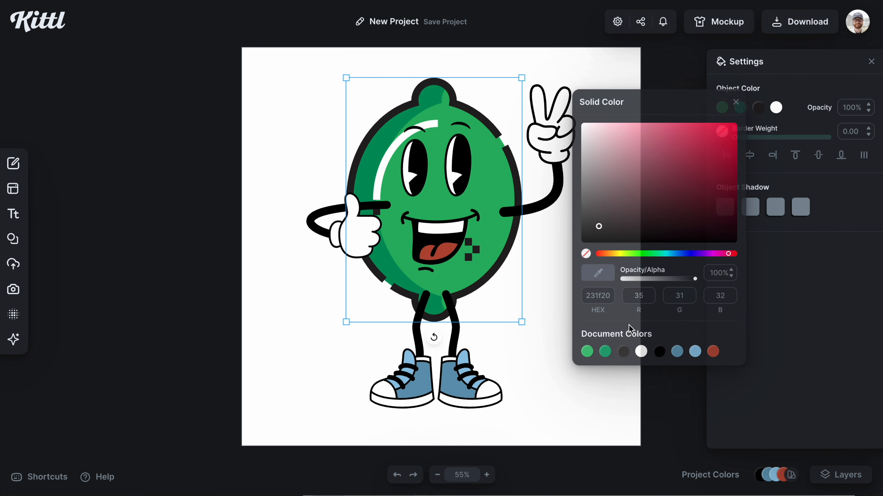
click(658, 352)
click(578, 427)
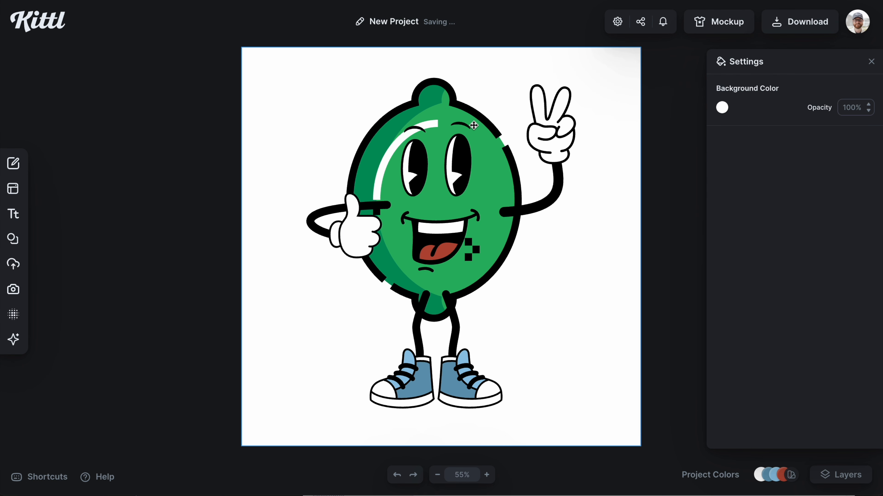
- Delete the lime body, then search the elements for "basketball" and add the dark teal ball with light blue lines
click(451, 95)
key(Delete)
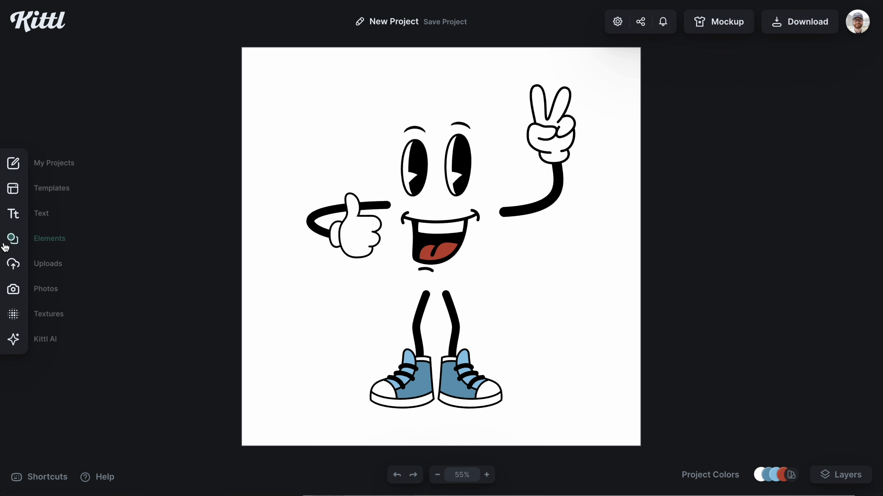
click(13, 239)
double_click(111, 87)
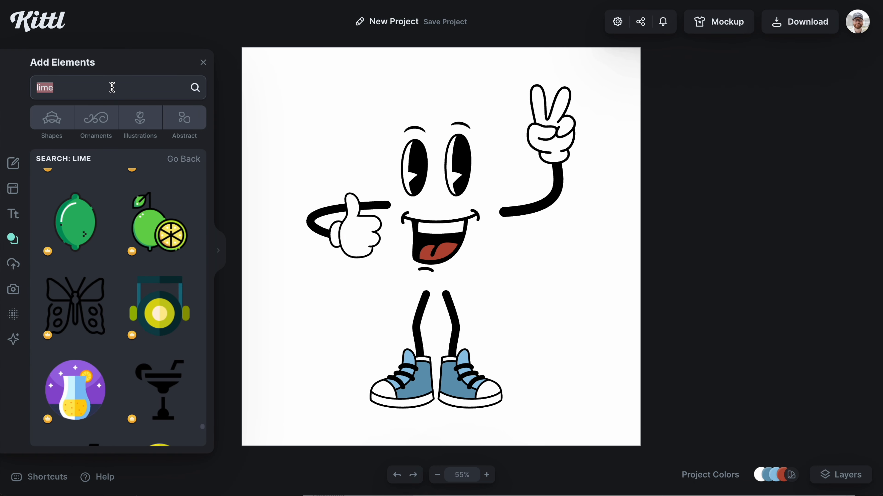
text(basketball)
key(Return)
click(159, 250)
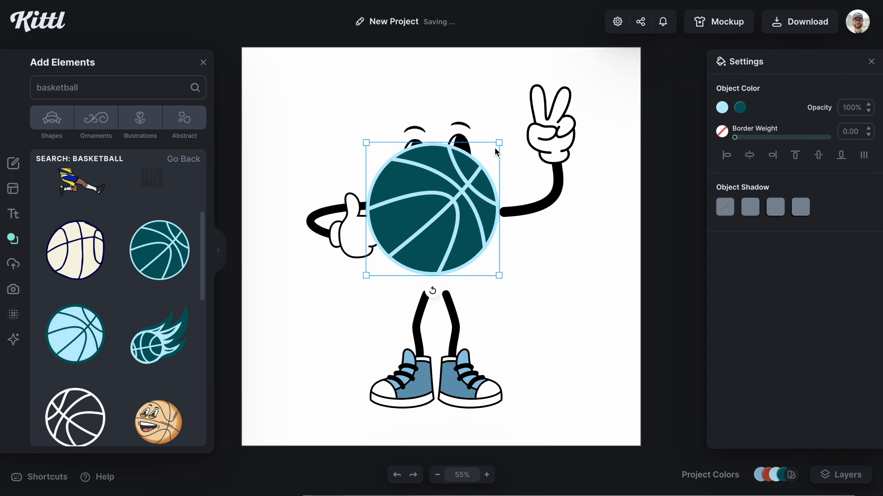
- Enlarge the basketball behind the face as the body and reposition the eyes, mouth and both arms to fit it
key(ctrl+[)
drag(500, 142, 472, 142)
click(457, 177)
drag(351, 236, 329, 237)
click(452, 256)
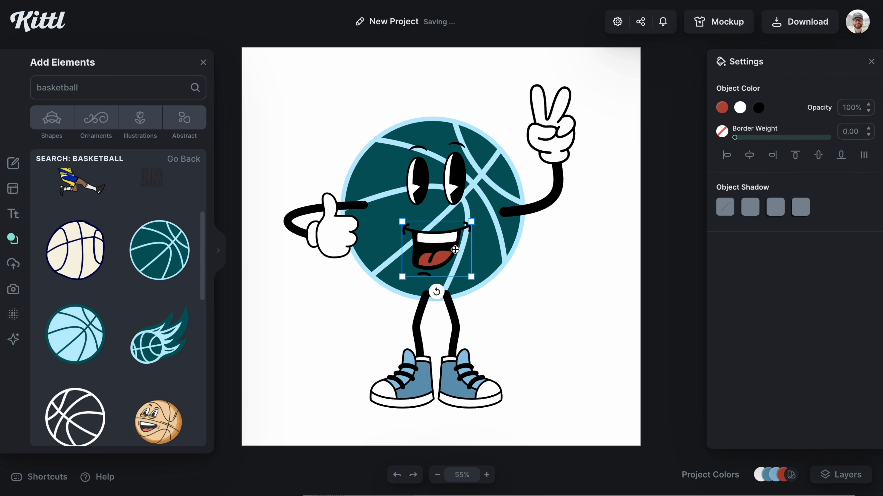
drag(455, 250, 455, 240)
drag(455, 179, 455, 184)
drag(553, 139, 562, 139)
drag(332, 240, 325, 266)
- Recolor the basketball with an orange fill (e47a3c) and black lines
click(389, 222)
click(740, 107)
click(675, 351)
drag(582, 254, 588, 254)
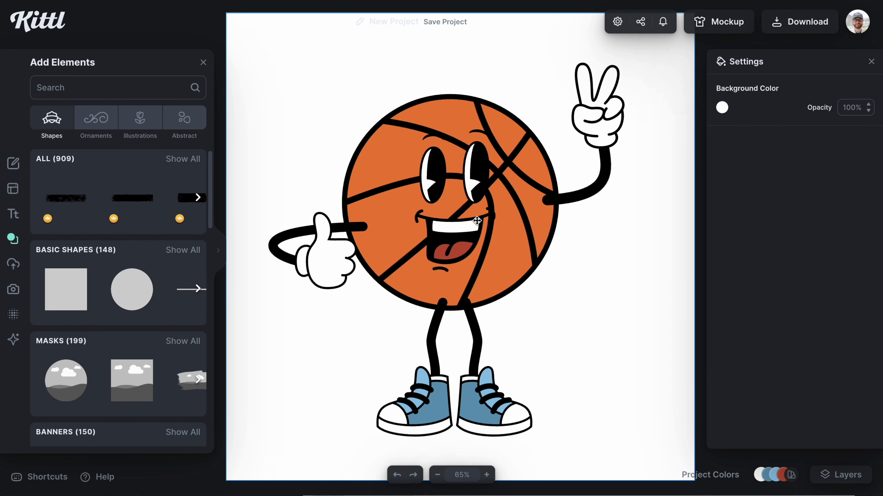
- Give the eyes a thick border in the basketball's orange so they stand clear of the ball's black lines
click(473, 174)
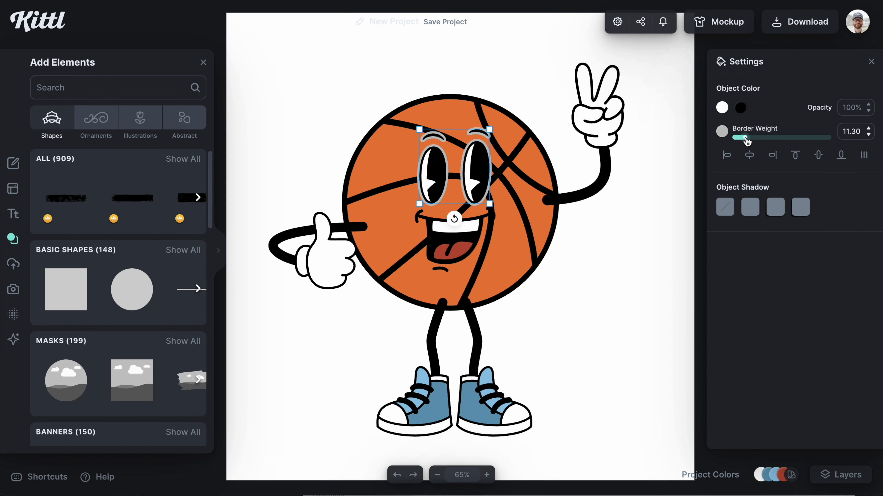
click(722, 131)
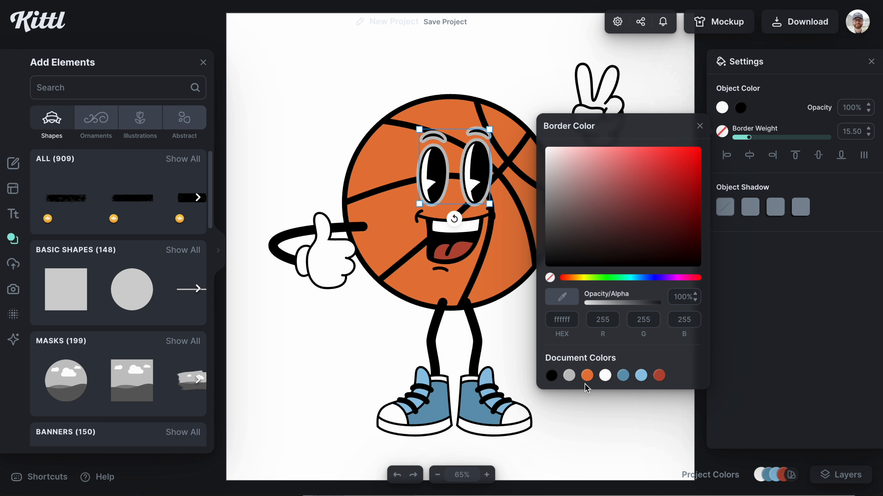
click(586, 376)
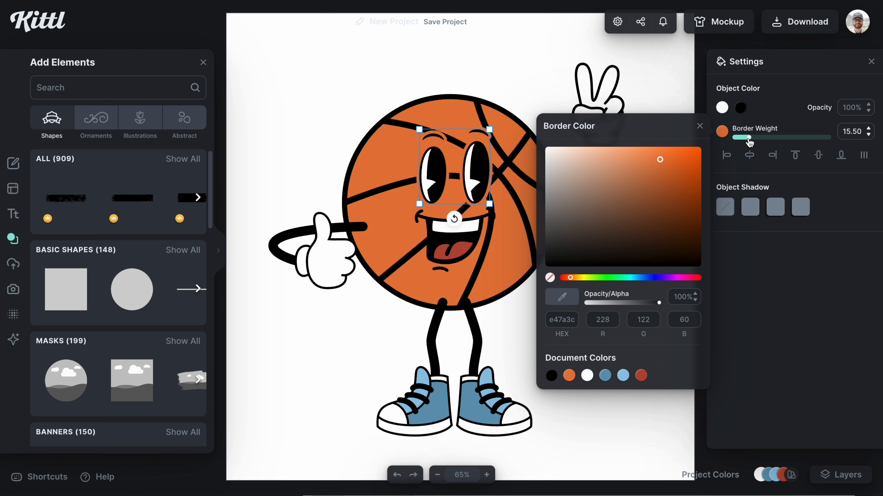
drag(749, 143, 754, 142)
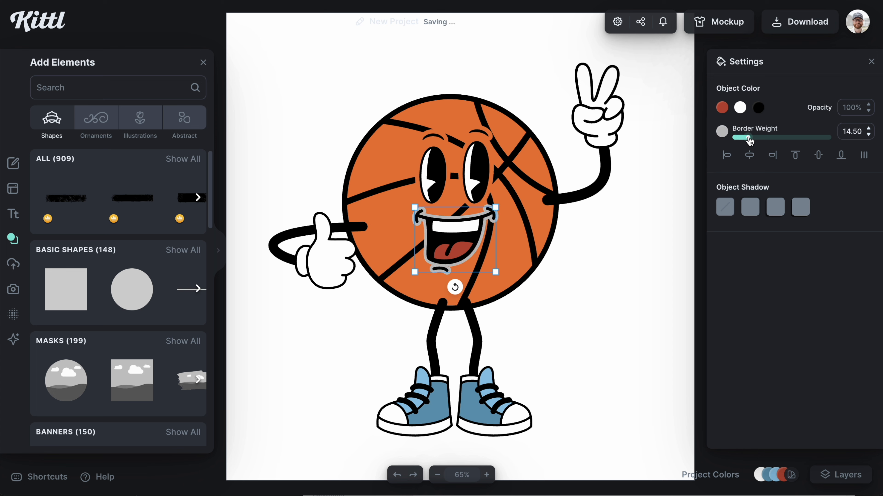
- Color the mouth's border in the basketball's orange and set its weight to 20.70
click(722, 133)
click(587, 375)
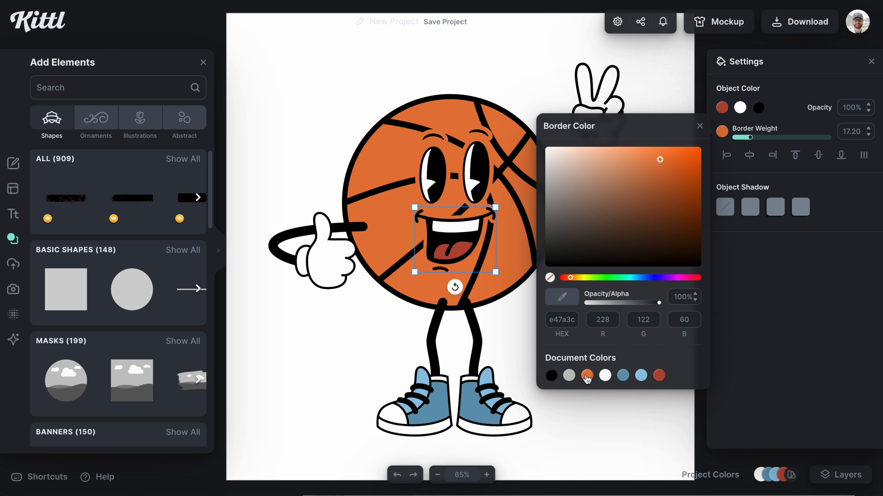
drag(749, 137, 755, 138)
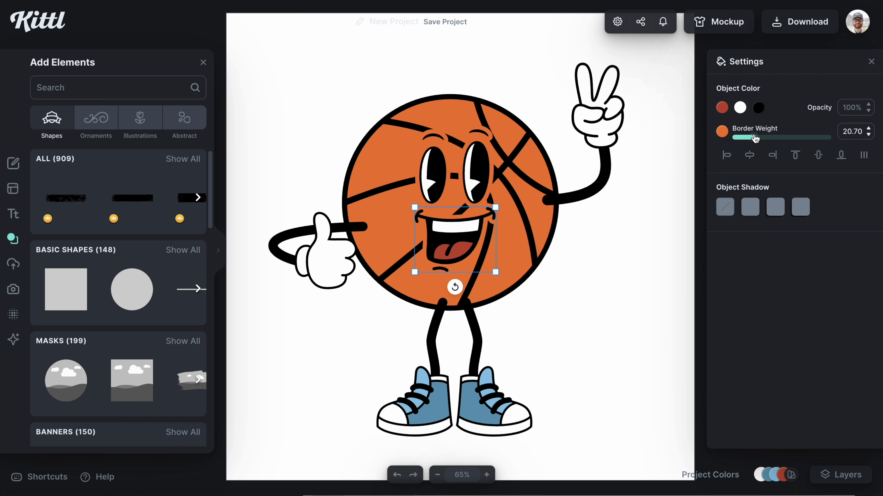
click(554, 306)
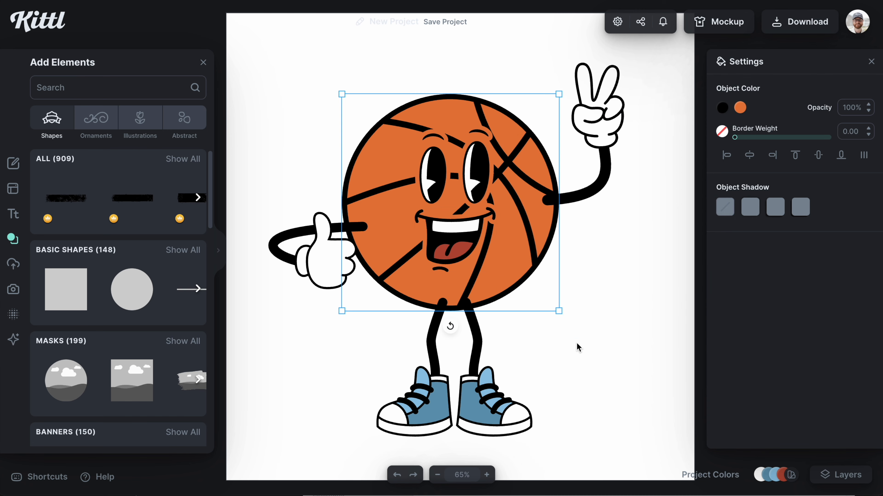
click(591, 365)
- Delete the basketball body, keeping the face, arms and legs on the canvas
key(super+minus)
click(519, 241)
key(Delete)
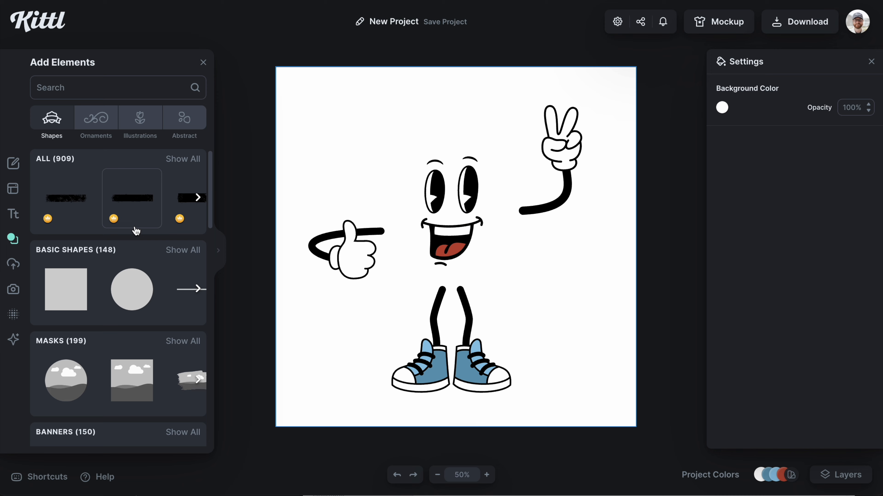
- Add the plain solid red heart from the Lovely Valentine illustrations to the canvas
click(140, 119)
scroll(146, 313, down, 15)
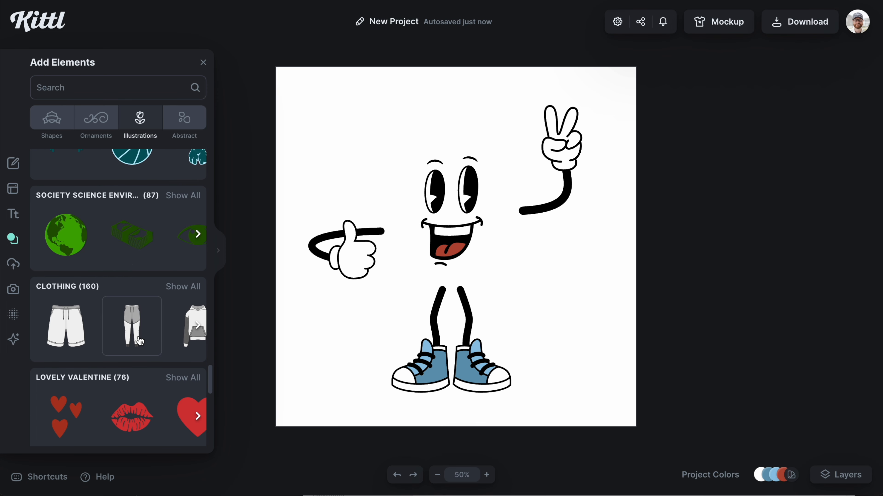
scroll(137, 312, down, 3)
scroll(132, 269, up, 1)
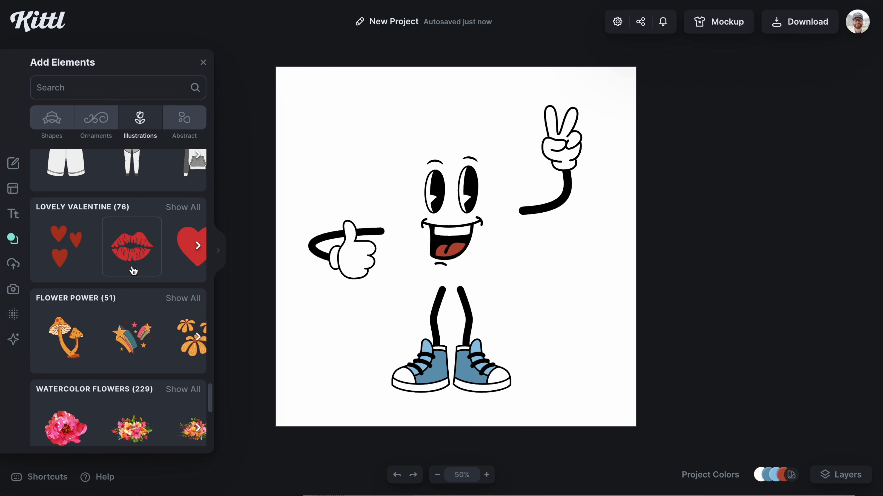
scroll(133, 264, right, 3)
click(68, 255)
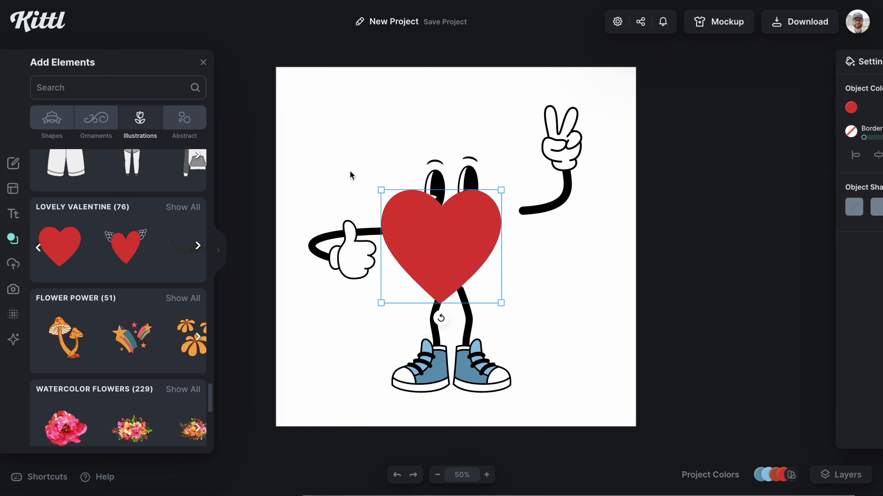
- Enlarge the heart, position it over the face and send it to the back as the character's new body
drag(503, 190, 532, 162)
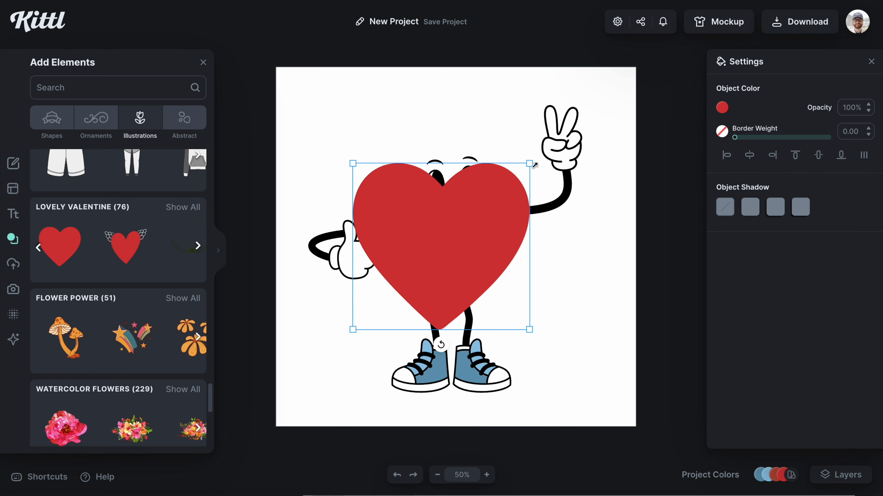
drag(502, 200, 519, 181)
right_click(513, 199)
click(562, 383)
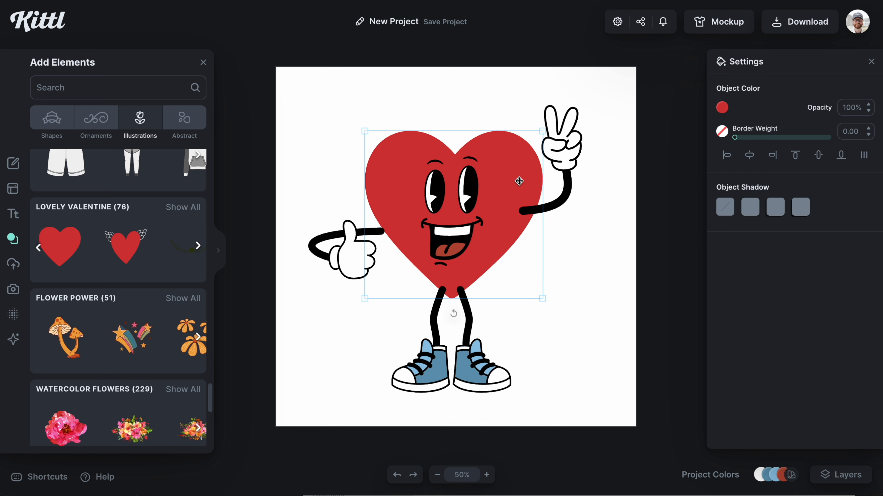
- Shrink the eyes and mouth together slightly on the heart and nudge the legs up toward the body
click(477, 190)
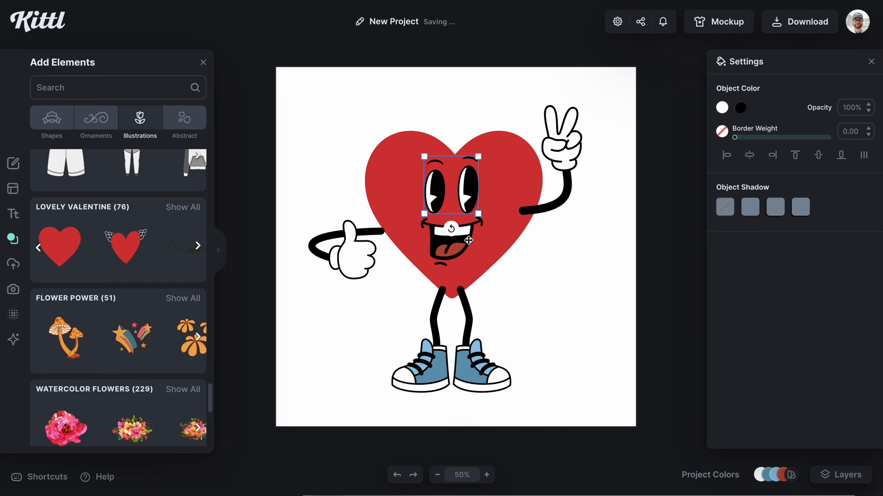
drag(484, 157, 482, 159)
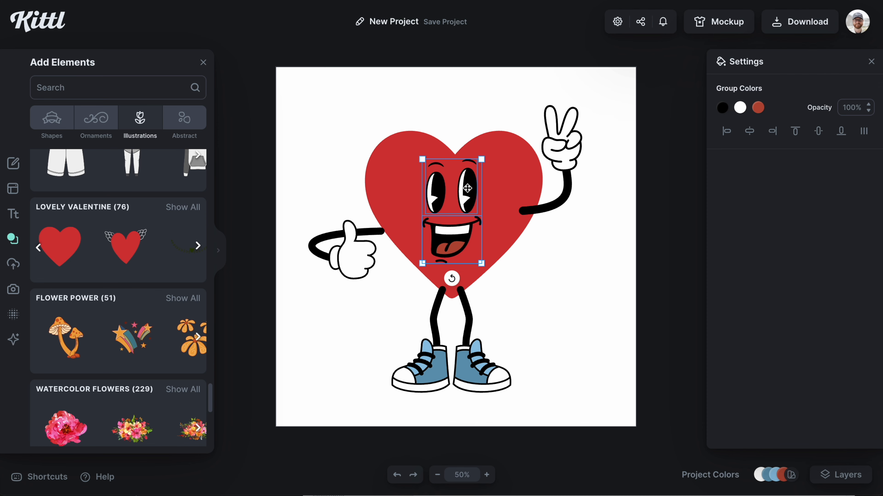
drag(476, 352, 475, 346)
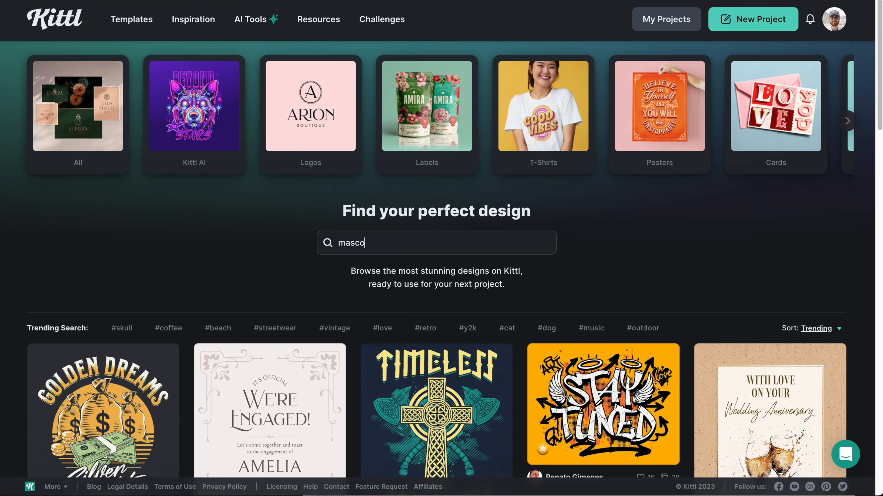
- Search Kittl's design gallery for "mascot t-shirt design"
text(t)
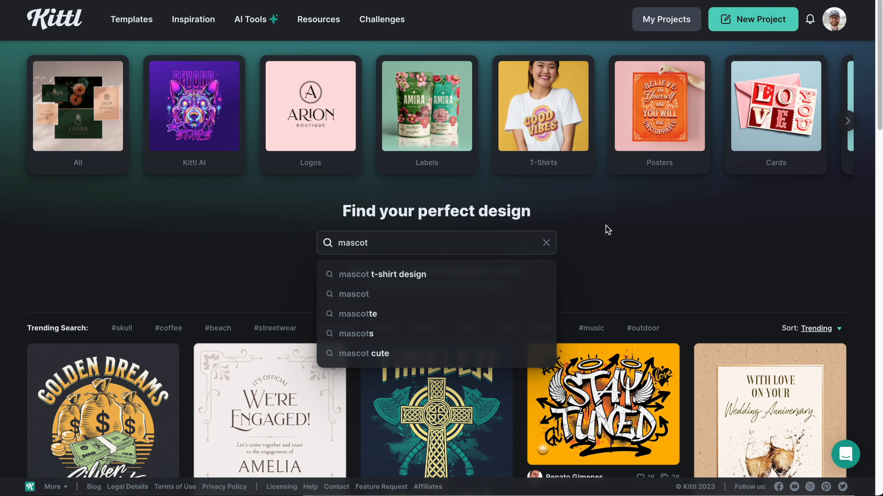
key(Down)
key(Return)
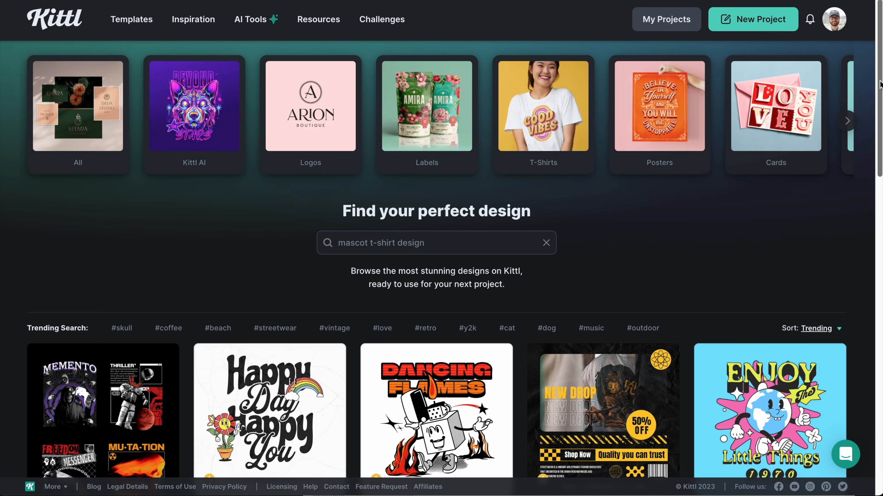
- Browse the mascot t-shirt designs and open the "6 T-Shirt Retro Graphic" template
drag(879, 83, 875, 160)
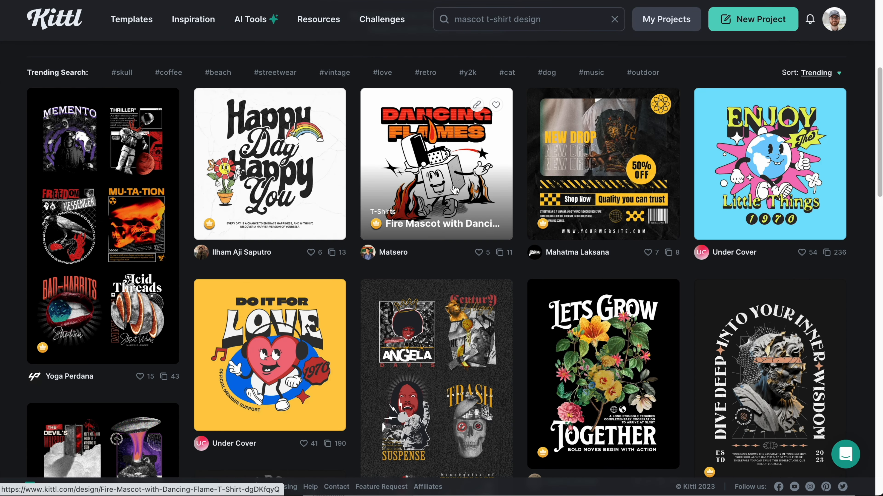
scroll(314, 328, down, 10)
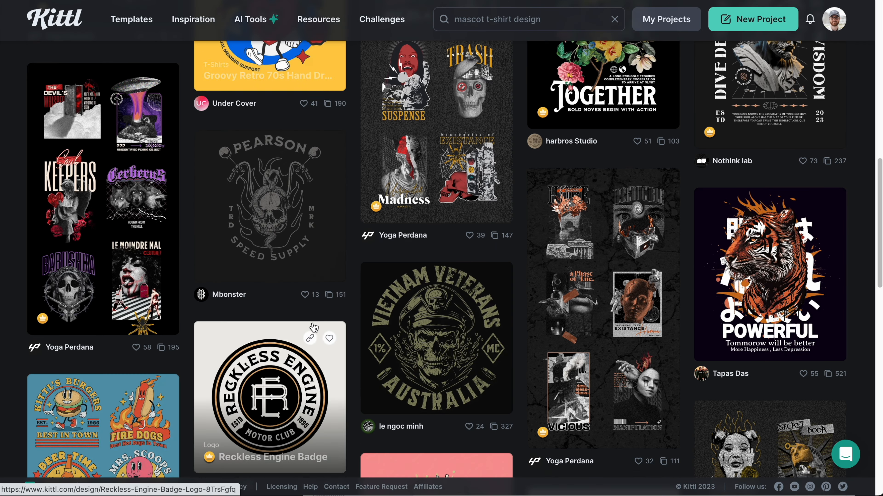
scroll(313, 327, down, 8)
scroll(271, 315, down, 1)
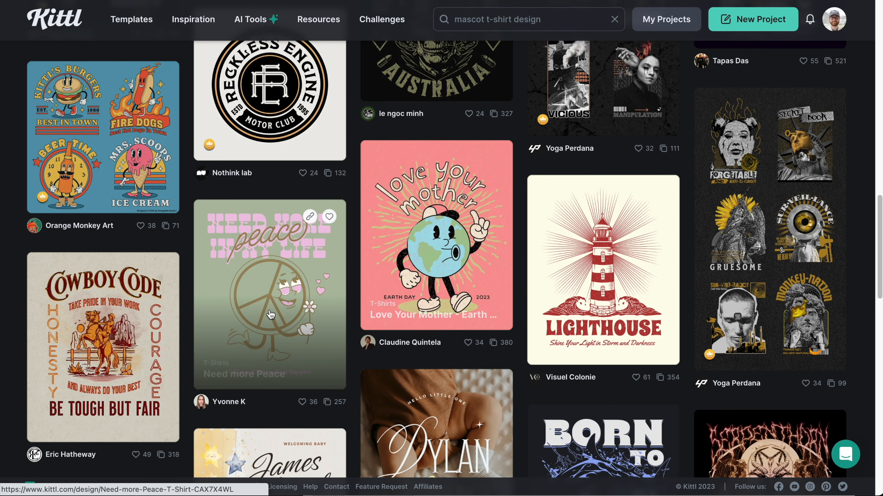
scroll(271, 315, down, 12)
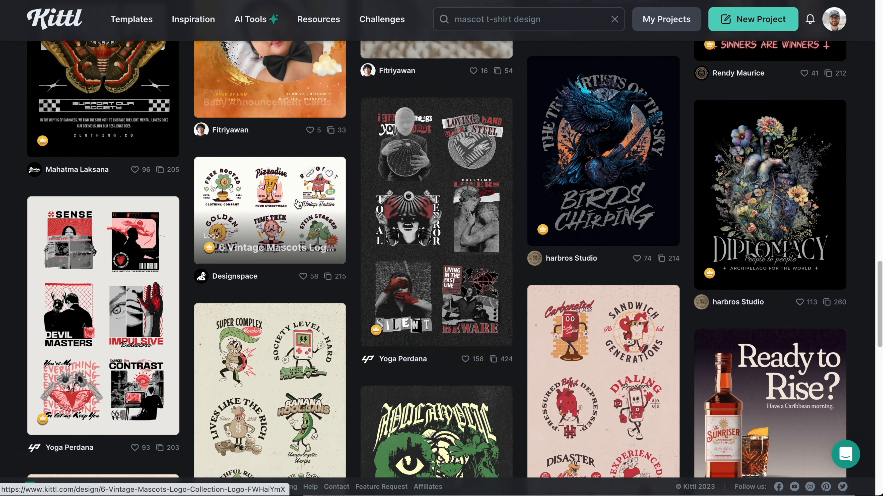
scroll(298, 203, down, 4)
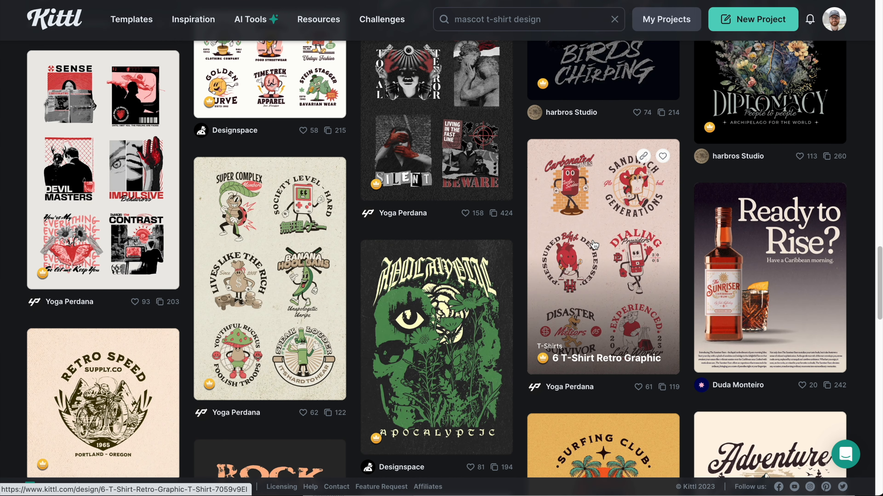
scroll(594, 245, down, 2)
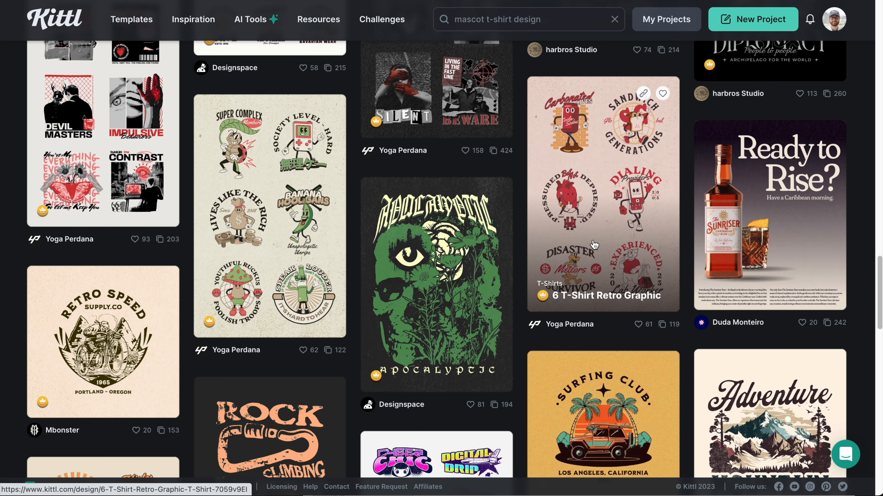
click(594, 245)
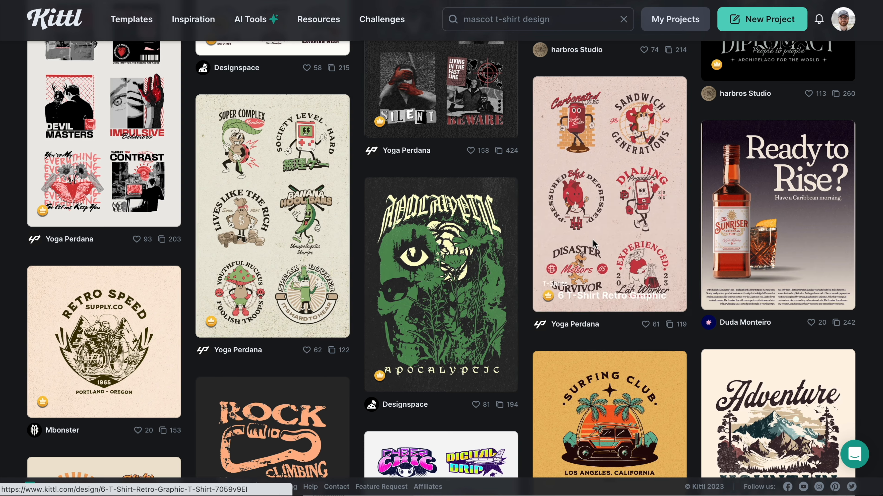